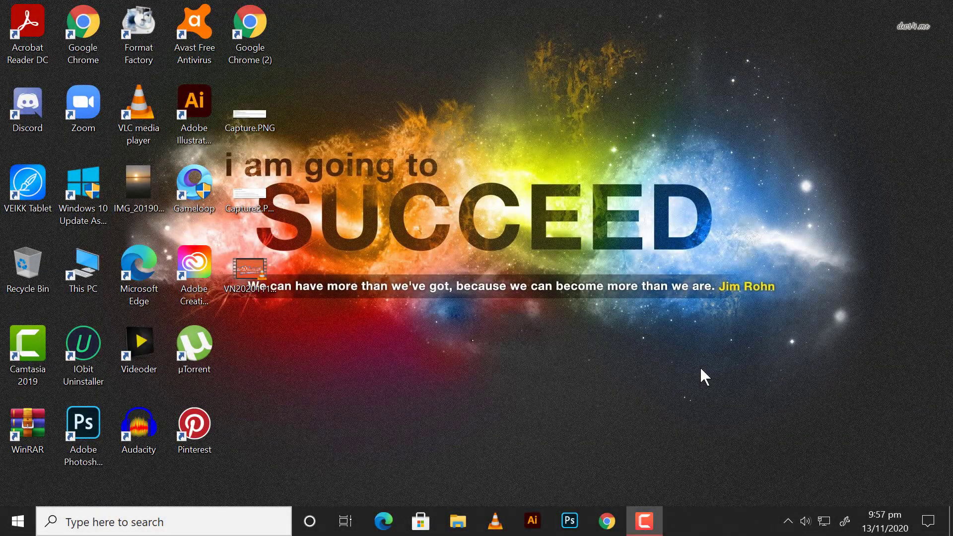
Launch Adobe Photoshop 2020 by searching 'ado' in the Start menu
{"action": "key", "text": "super"}
{"action": "type", "text": "ado"}
{"action": "key", "text": "Return"}
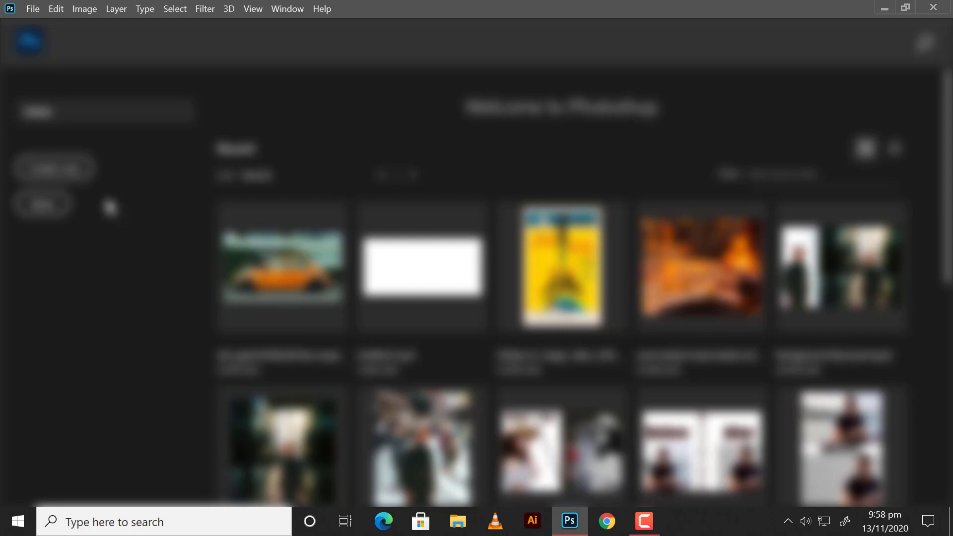
Open the forest photo, fit it on screen, copy it to Layer 1, and hide Background
{"action": "left_click", "coordinate": [42, 204]}
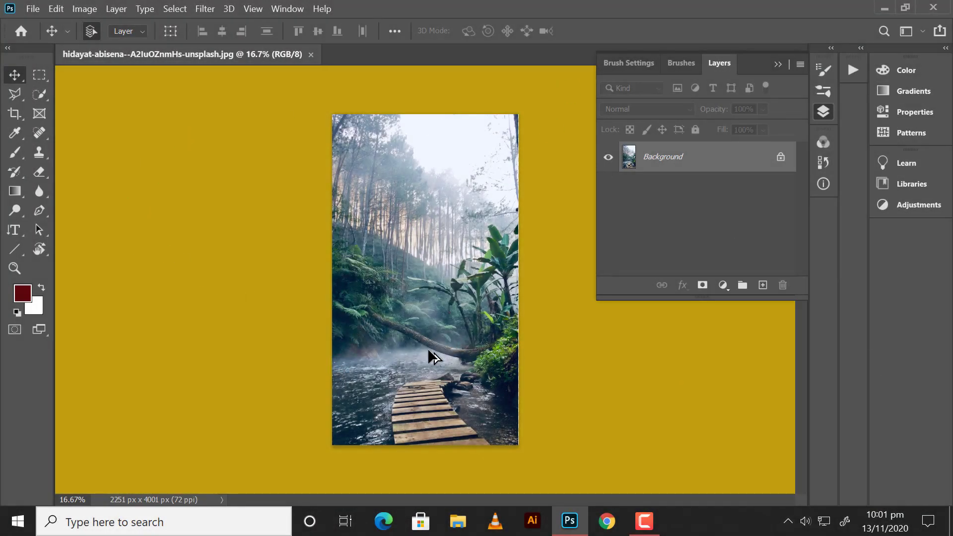
{"action": "key", "text": "ctrl+0"}
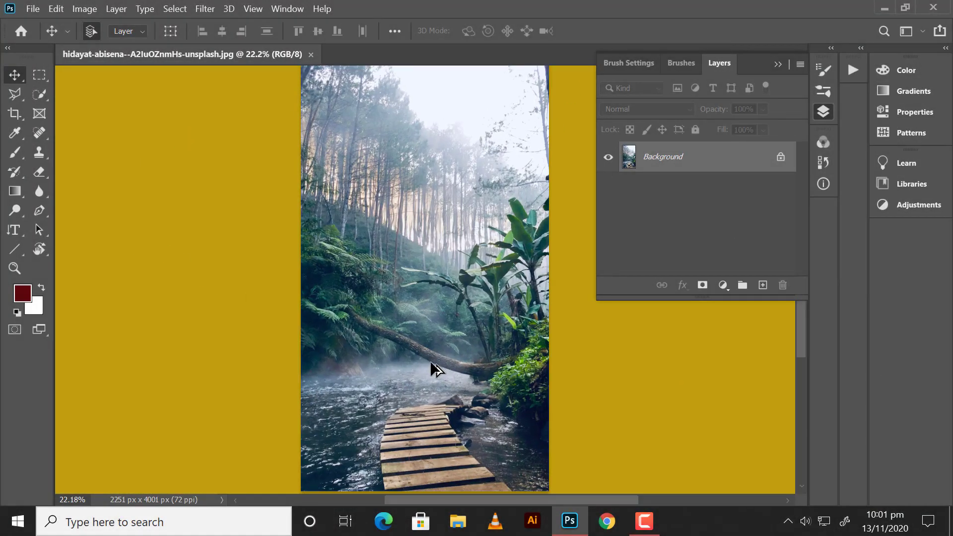
{"action": "scroll", "coordinate": [426, 216], "scroll_direction": "down", "scroll_amount": 1, "text": "alt"}
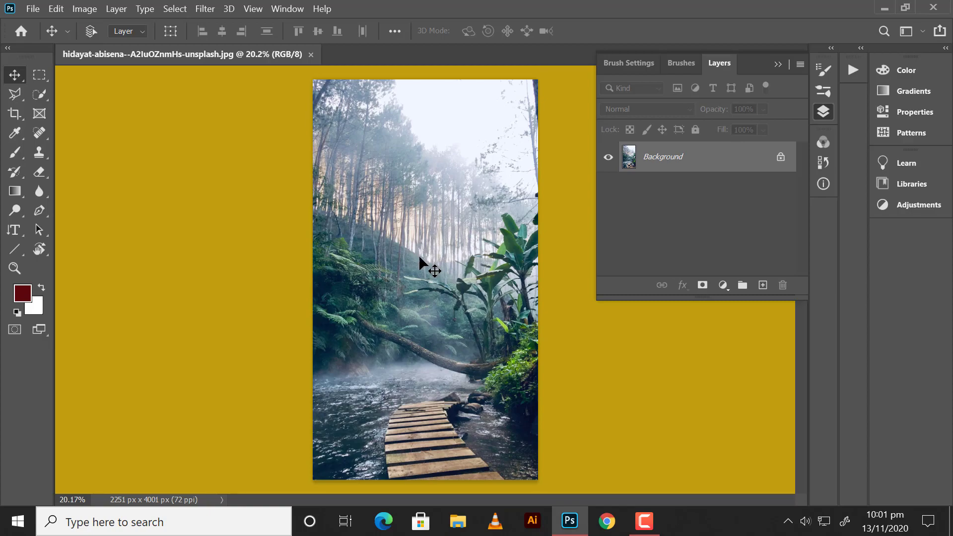
{"action": "key", "text": "ctrl+j"}
{"action": "left_click", "coordinate": [608, 189]}
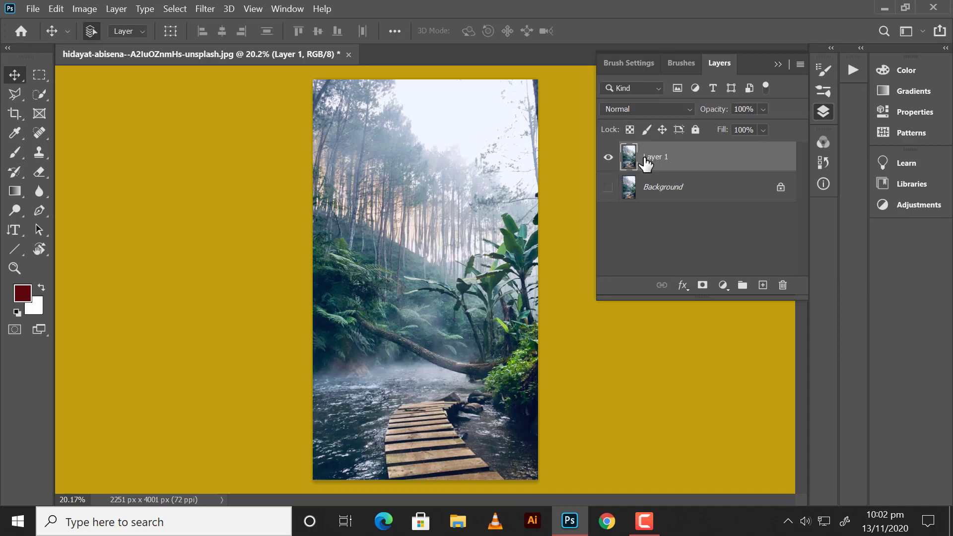
Open the Filter Gallery and preview Stylize > Glowing Edges on the photo
{"action": "left_click", "coordinate": [211, 8]}
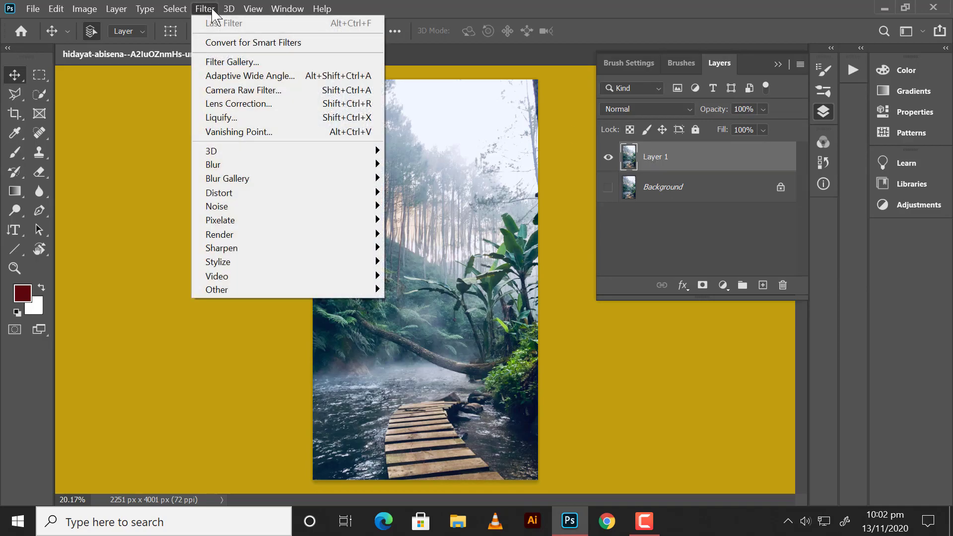
{"action": "left_click", "coordinate": [234, 63]}
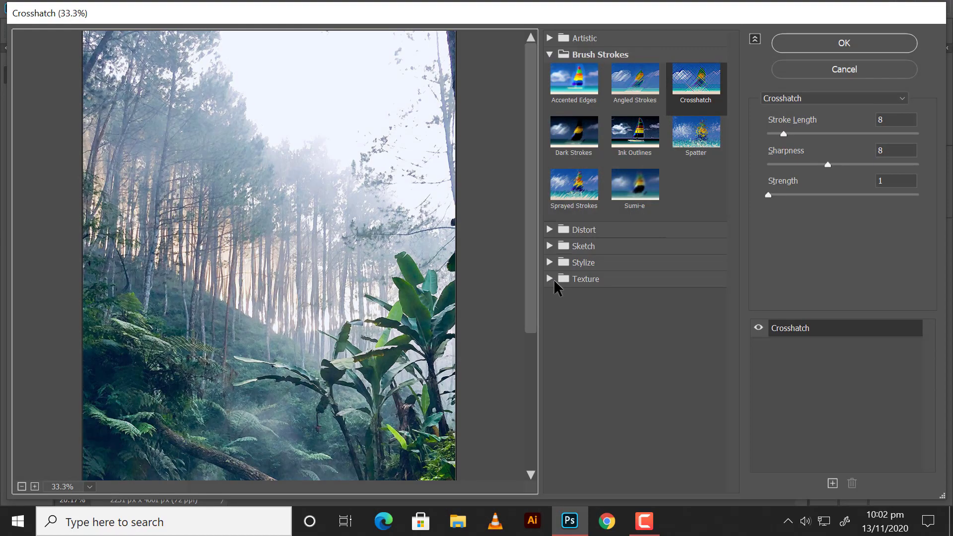
{"action": "left_click", "coordinate": [551, 263]}
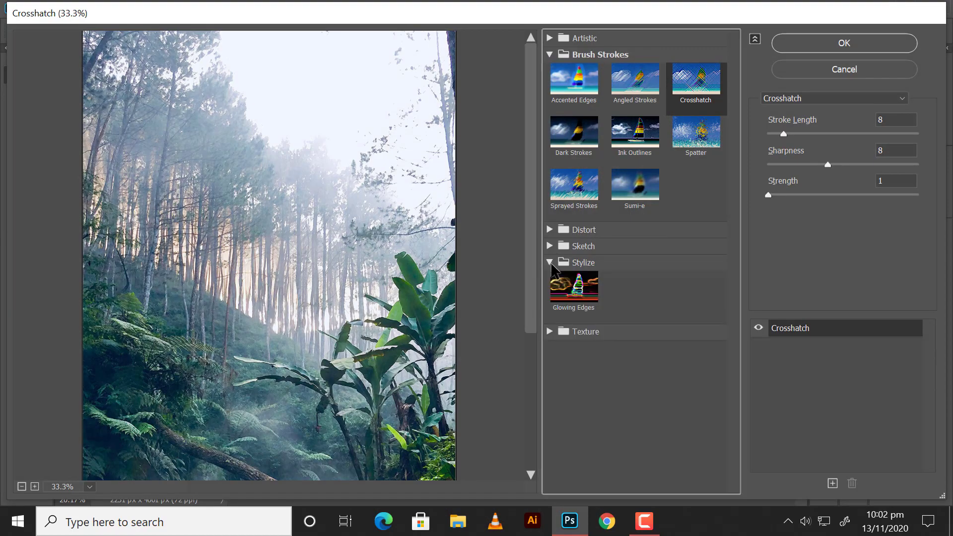
{"action": "left_click", "coordinate": [572, 292]}
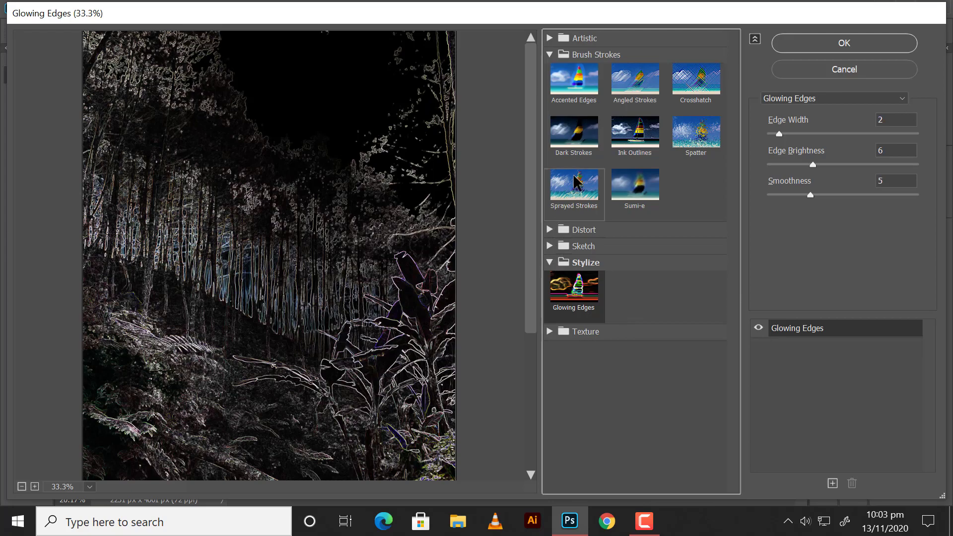
Preview Artistic filters: Colored Pencil, Smudge Stick, Plastic Wrap, Paint Daubs and Neon Glow
{"action": "left_click", "coordinate": [550, 39]}
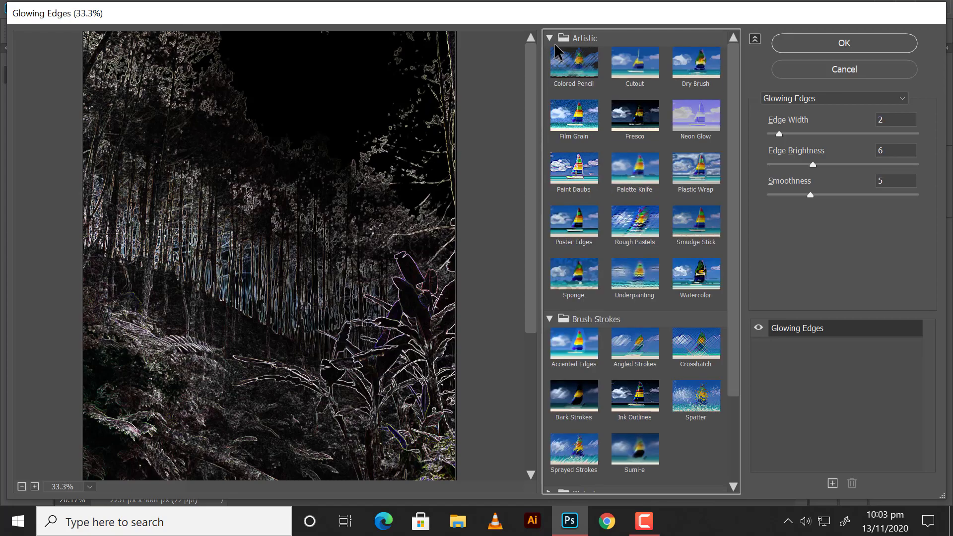
{"action": "left_click", "coordinate": [568, 77]}
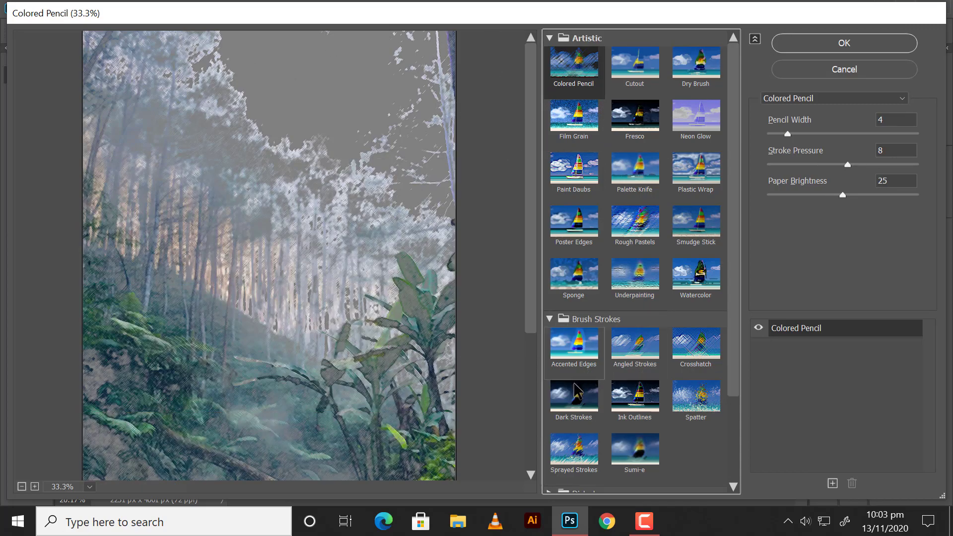
{"action": "left_click", "coordinate": [696, 228]}
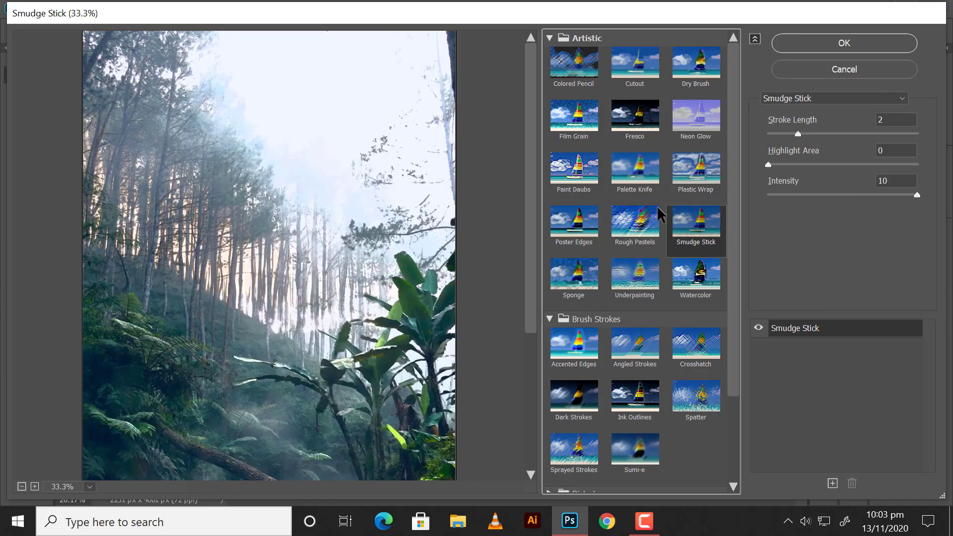
{"action": "left_click", "coordinate": [699, 174]}
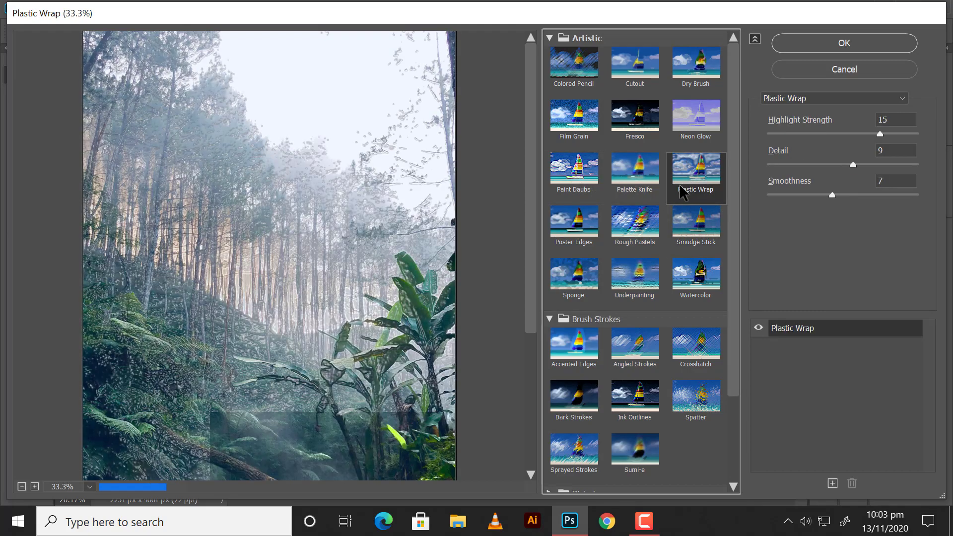
{"action": "left_click", "coordinate": [574, 176]}
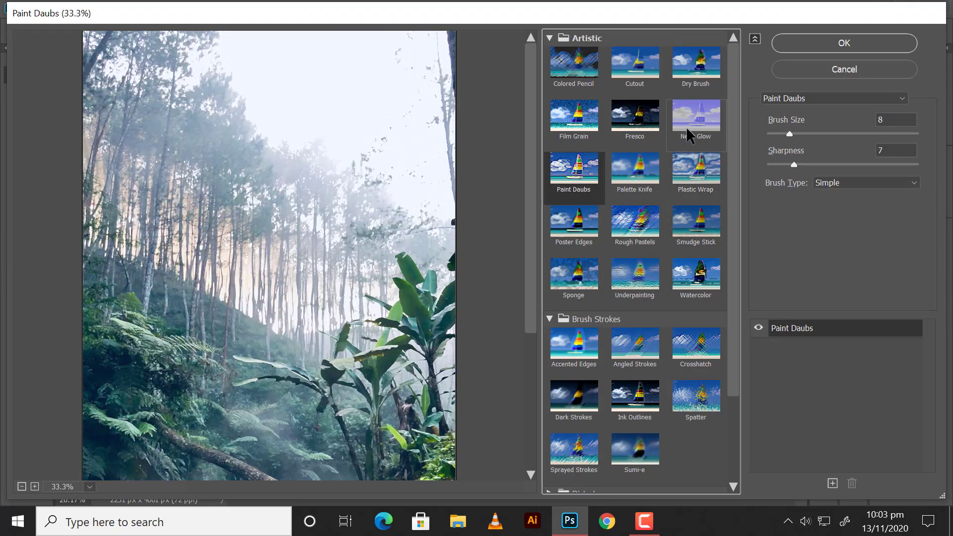
{"action": "left_click", "coordinate": [690, 130]}
Compare Fresco and Film Grain, then preview Brush Strokes > Ink Outlines
{"action": "left_click", "coordinate": [647, 133]}
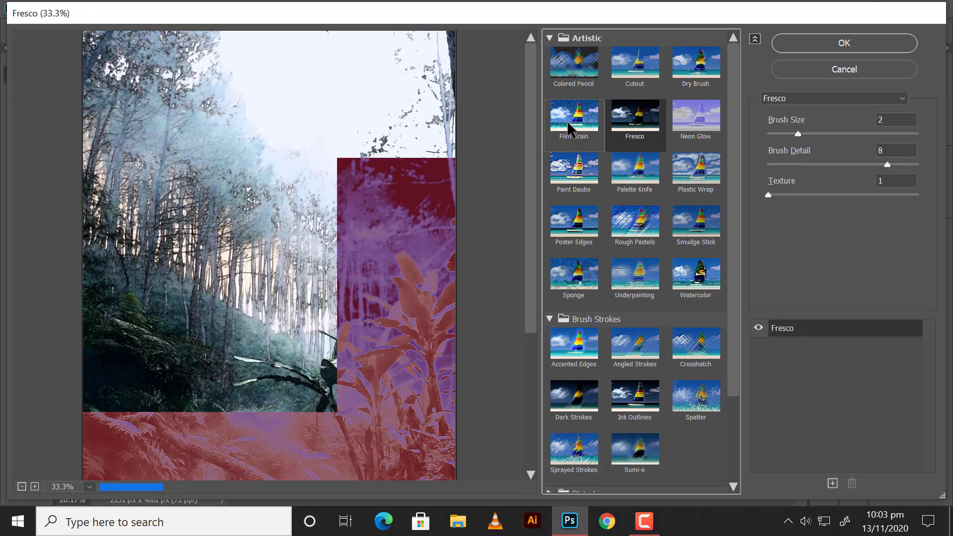
{"action": "left_click", "coordinate": [571, 130]}
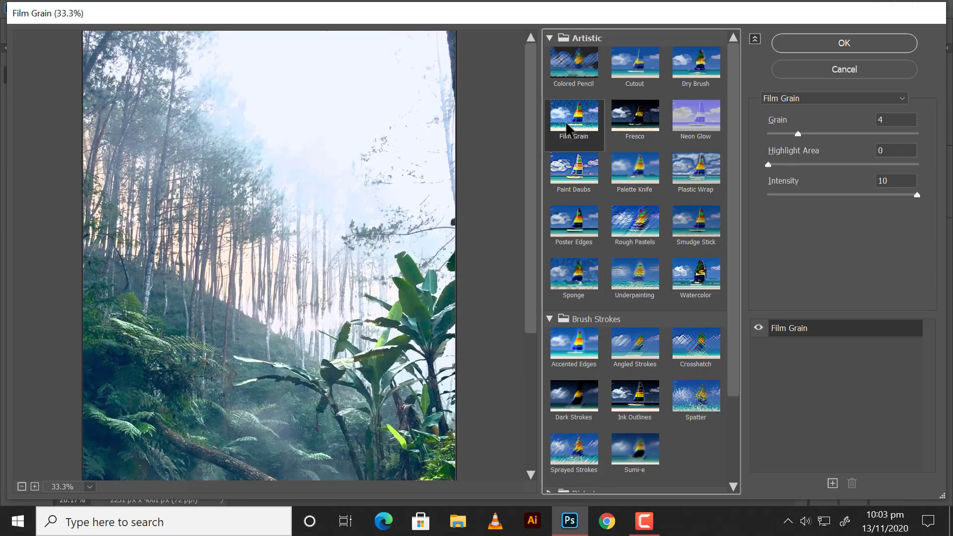
{"action": "left_click", "coordinate": [613, 133]}
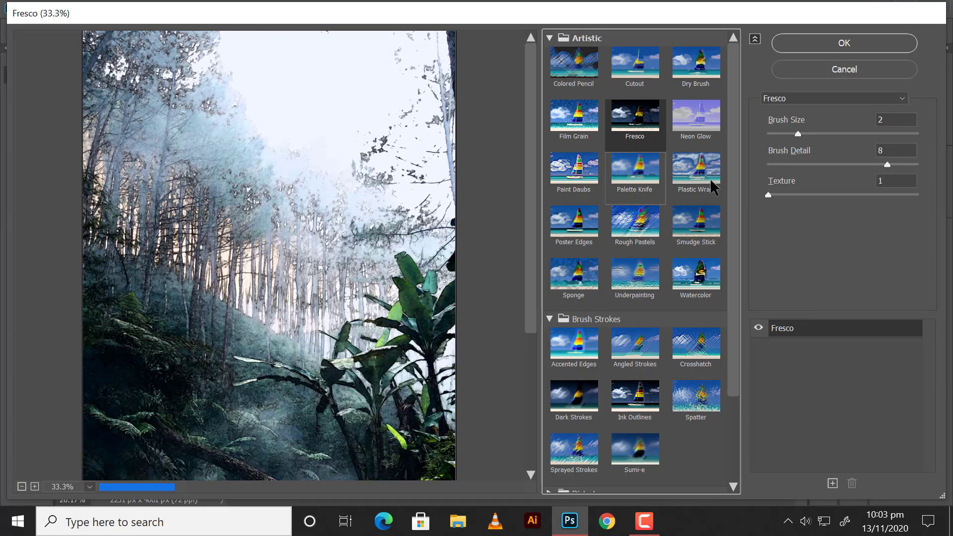
{"action": "scroll", "coordinate": [682, 447], "scroll_direction": "down", "scroll_amount": 2}
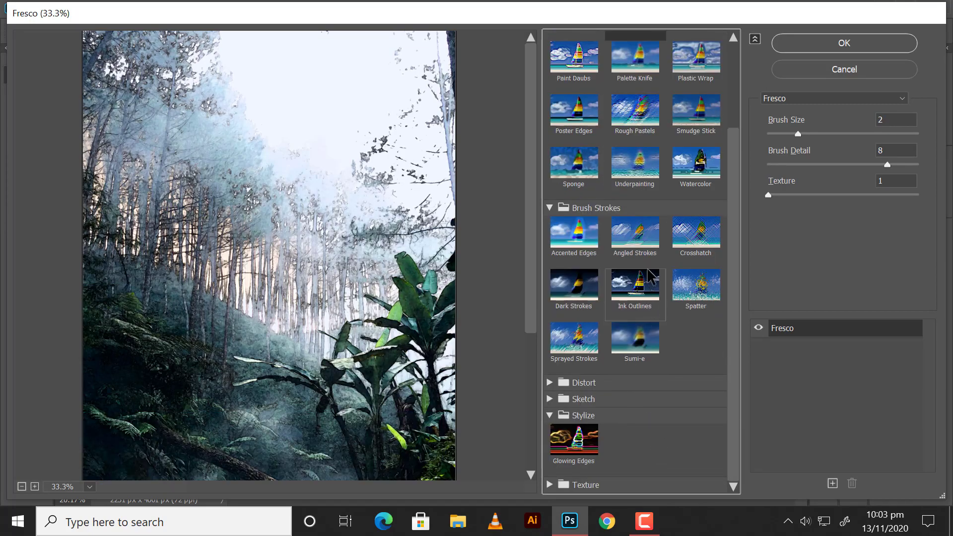
{"action": "left_click", "coordinate": [635, 279]}
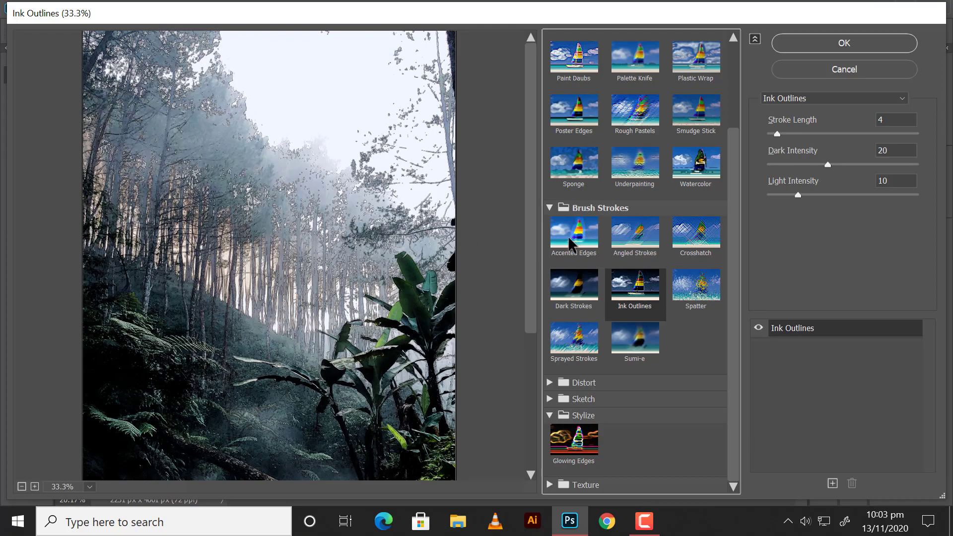
Select Ink Outlines and adjust its stroke length to 22
{"action": "left_click", "coordinate": [578, 238]}
{"action": "left_click", "coordinate": [565, 300]}
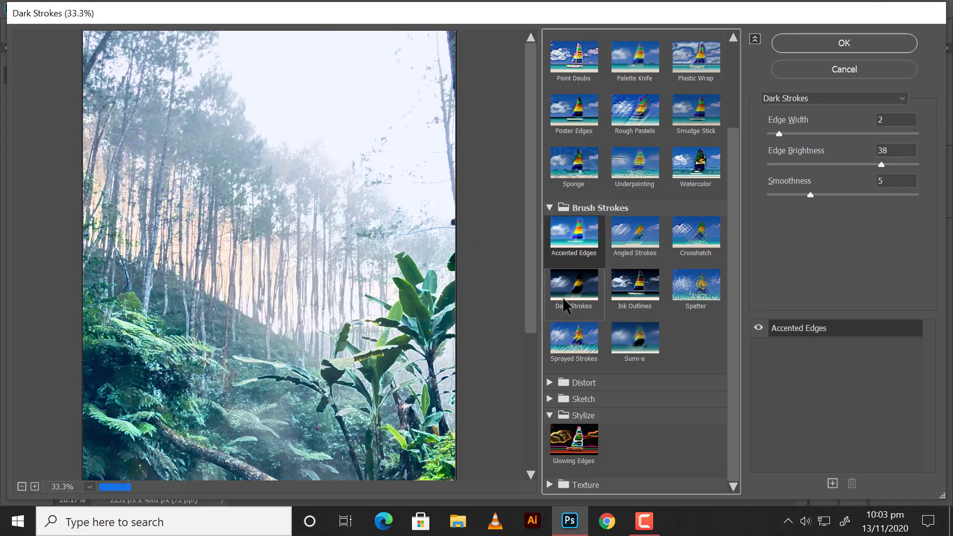
{"action": "left_click", "coordinate": [653, 293]}
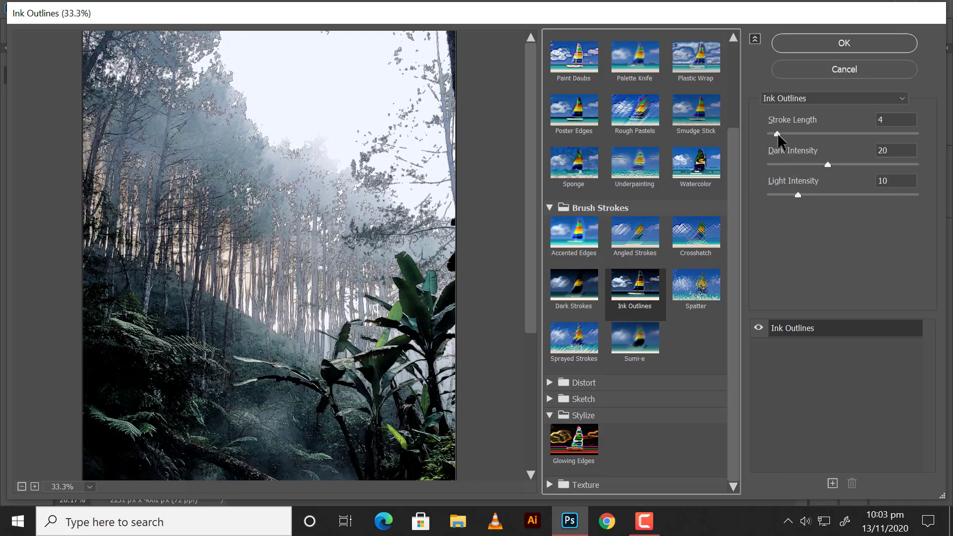
{"action": "left_click_drag", "start_coordinate": [777, 134], "coordinate": [834, 134]}
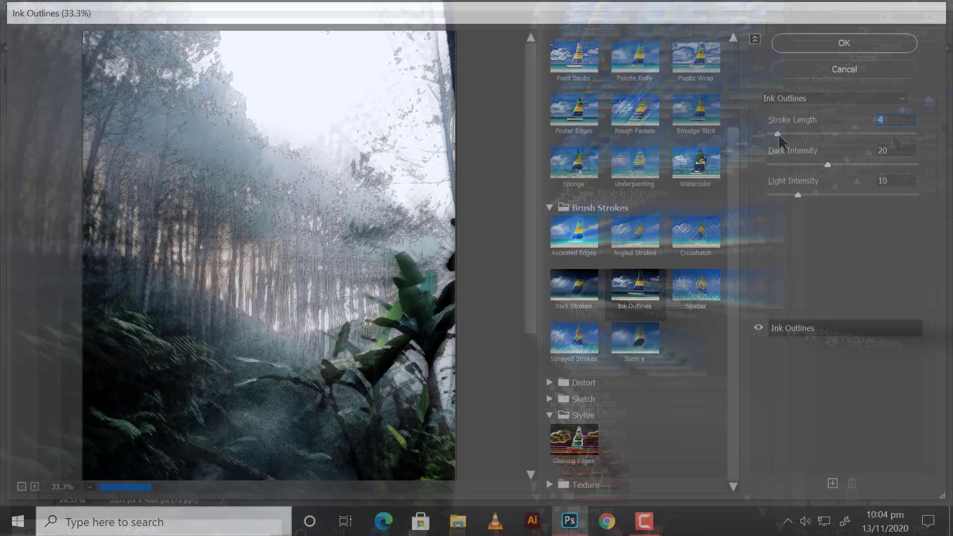
{"action": "left_click_drag", "start_coordinate": [835, 134], "coordinate": [783, 135]}
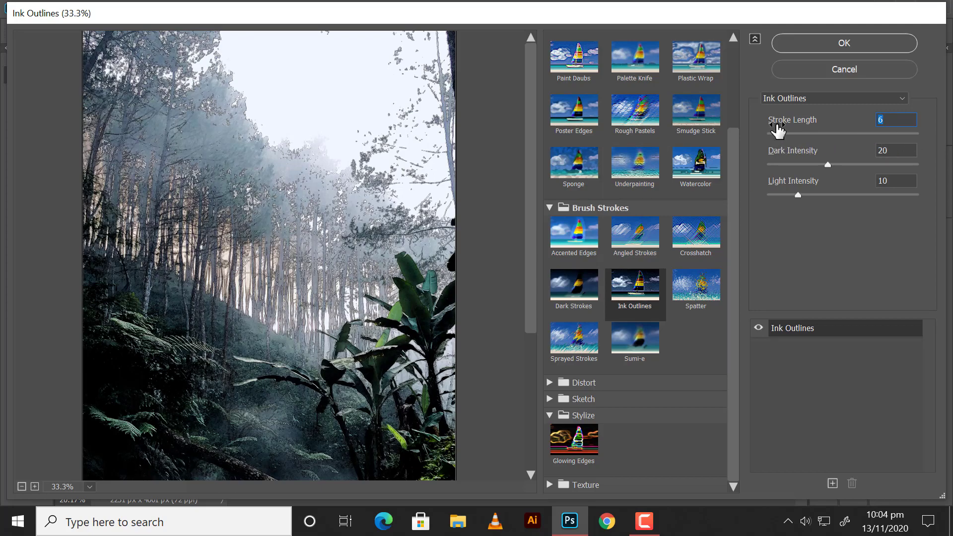
{"action": "left_click_drag", "start_coordinate": [782, 133], "coordinate": [948, 117]}
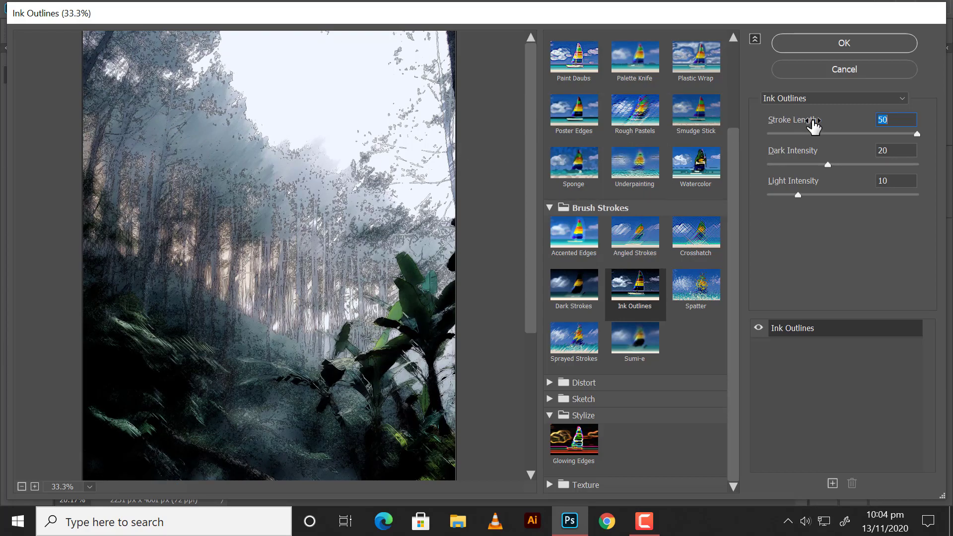
{"action": "left_click_drag", "start_coordinate": [815, 126], "coordinate": [793, 120]}
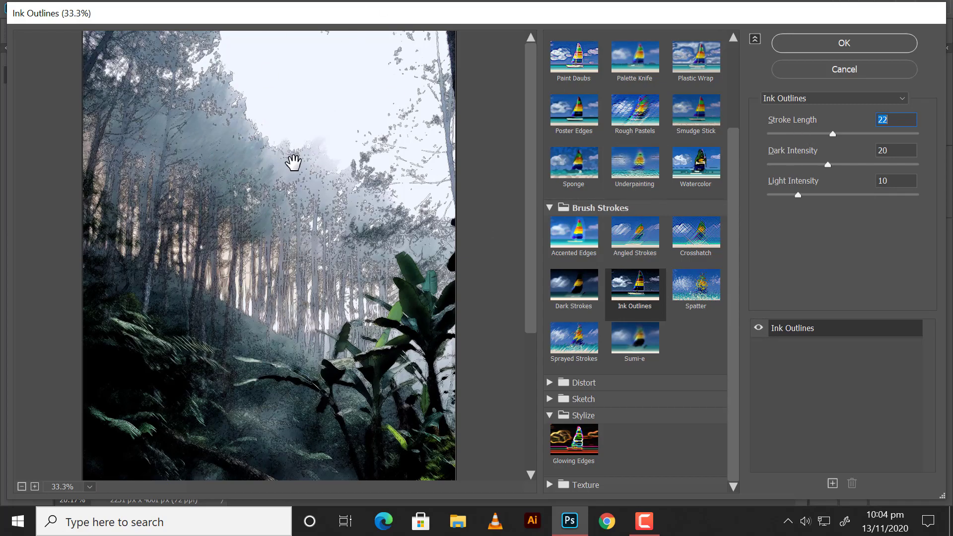
Set Ink Outlines dark and light intensity to 8 and apply the filter
{"action": "scroll", "coordinate": [630, 248], "scroll_direction": "up", "scroll_amount": 3}
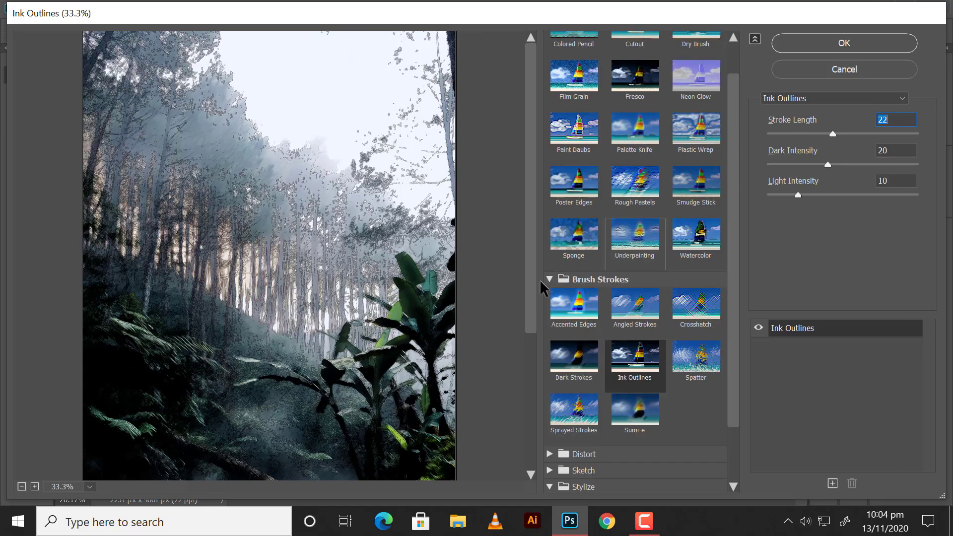
{"action": "left_click_drag", "start_coordinate": [827, 165], "coordinate": [919, 164]}
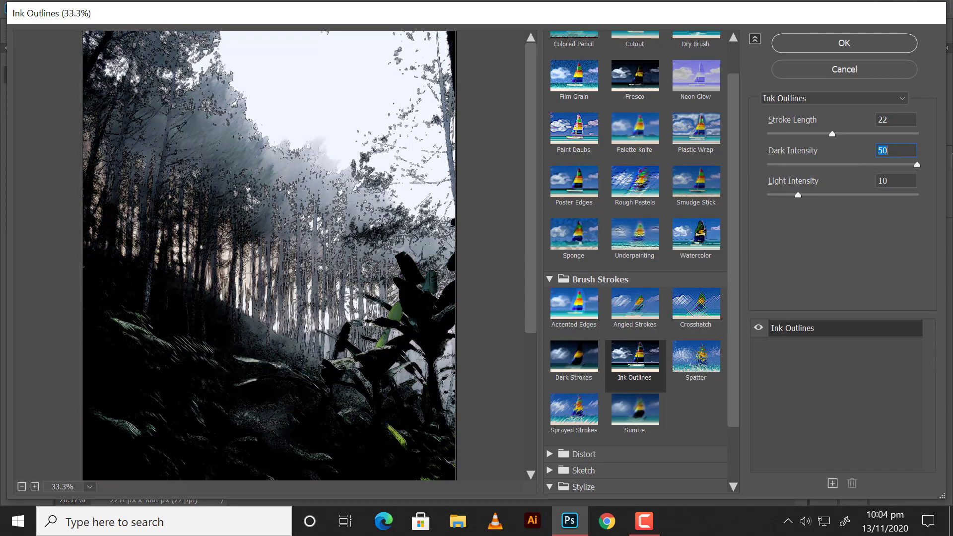
{"action": "mouse_move", "coordinate": [929, 159]}
{"action": "left_mouse_down"}
{"action": "mouse_move", "coordinate": [751, 168]}
{"action": "mouse_move", "coordinate": [842, 172]}
{"action": "mouse_move", "coordinate": [792, 173]}
{"action": "mouse_move", "coordinate": [844, 196]}
{"action": "mouse_move", "coordinate": [931, 206]}
{"action": "mouse_move", "coordinate": [770, 208]}
{"action": "mouse_move", "coordinate": [790, 196]}
{"action": "left_mouse_up"}
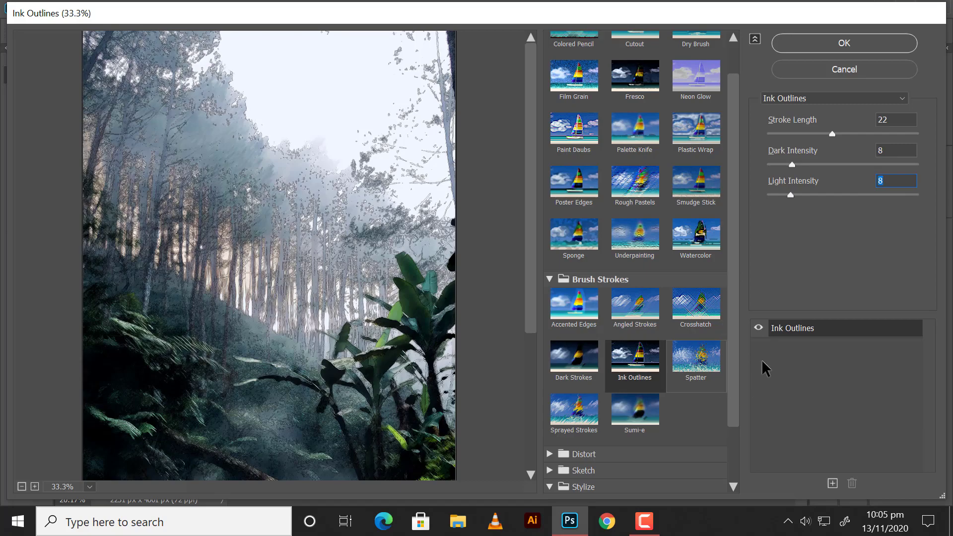
{"action": "left_click", "coordinate": [798, 45]}
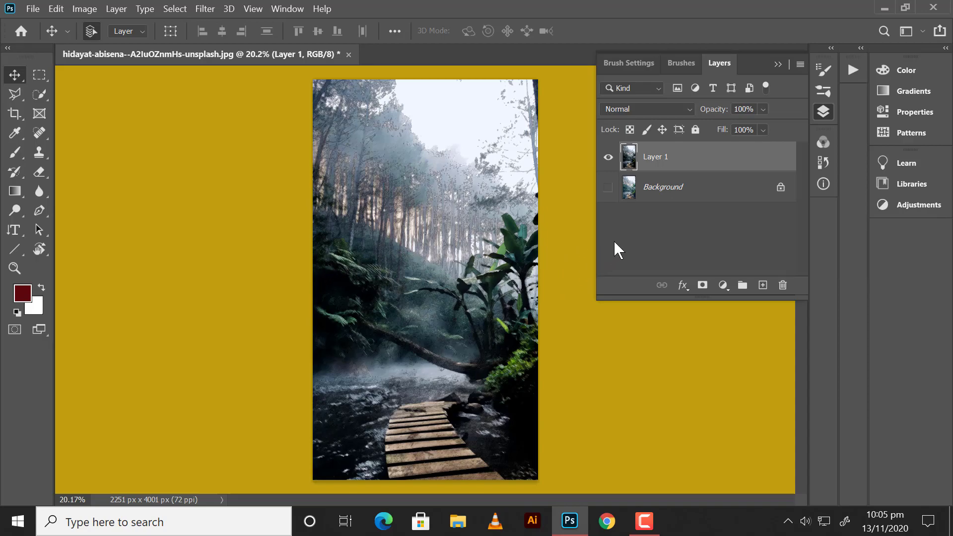
Duplicate Background into a visible Background copy and hide Layer 1
{"action": "left_click", "coordinate": [678, 190]}
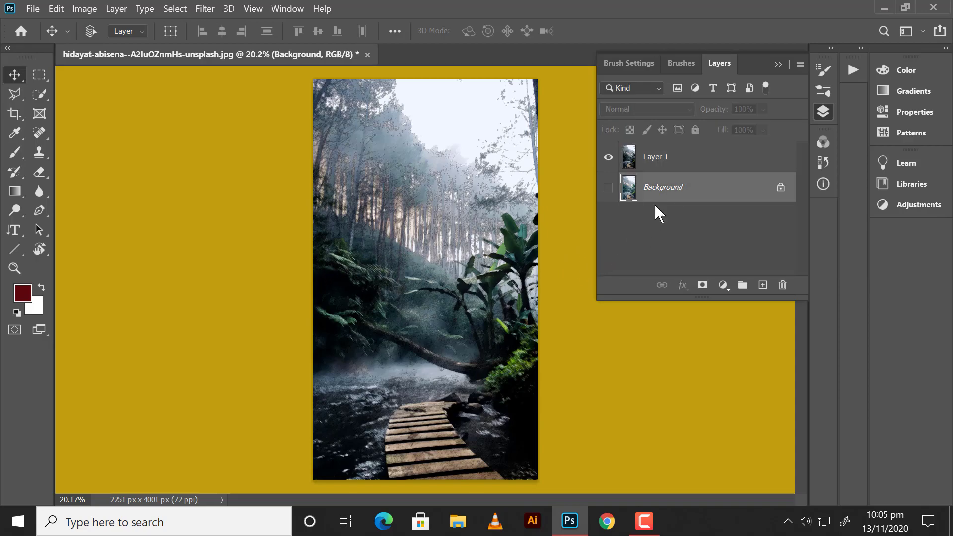
{"action": "key", "text": "ctrl+j"}
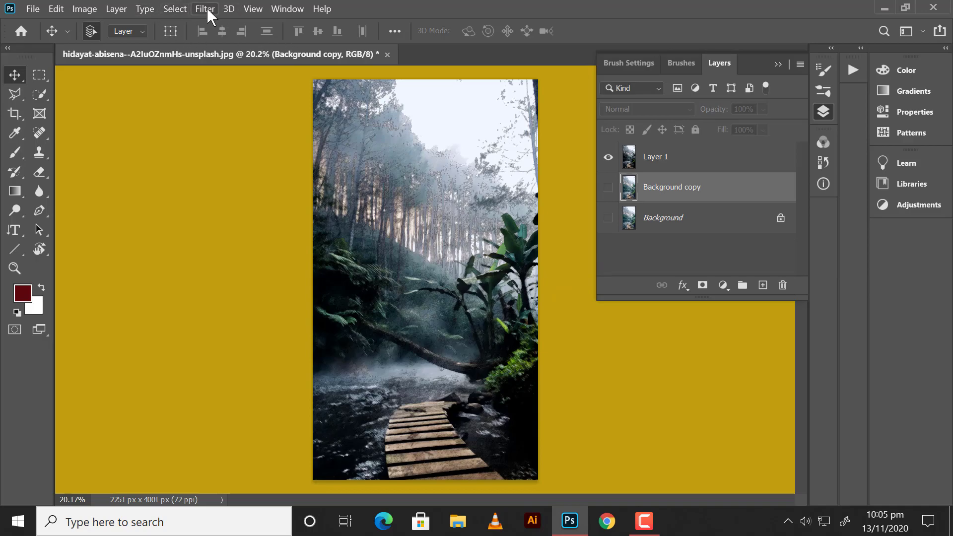
{"action": "left_click", "coordinate": [205, 9]}
{"action": "left_click", "coordinate": [644, 189]}
{"action": "left_click", "coordinate": [608, 187]}
{"action": "left_click", "coordinate": [608, 157]}
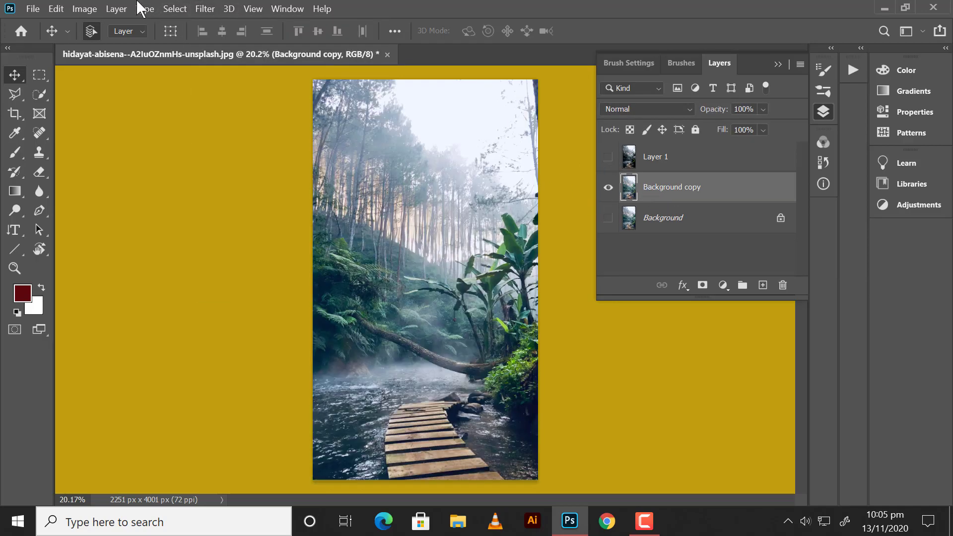
Preview Sprayed Strokes on the copy in the Filter Gallery, then close it unapplied
{"action": "left_click", "coordinate": [205, 9]}
{"action": "left_click", "coordinate": [232, 61]}
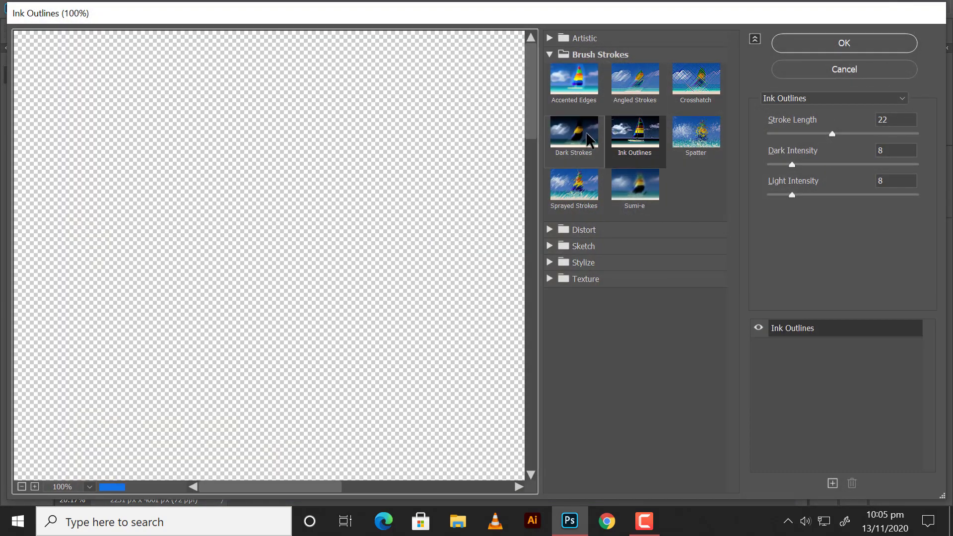
{"action": "left_click", "coordinate": [571, 190]}
{"action": "left_click", "coordinate": [817, 46]}
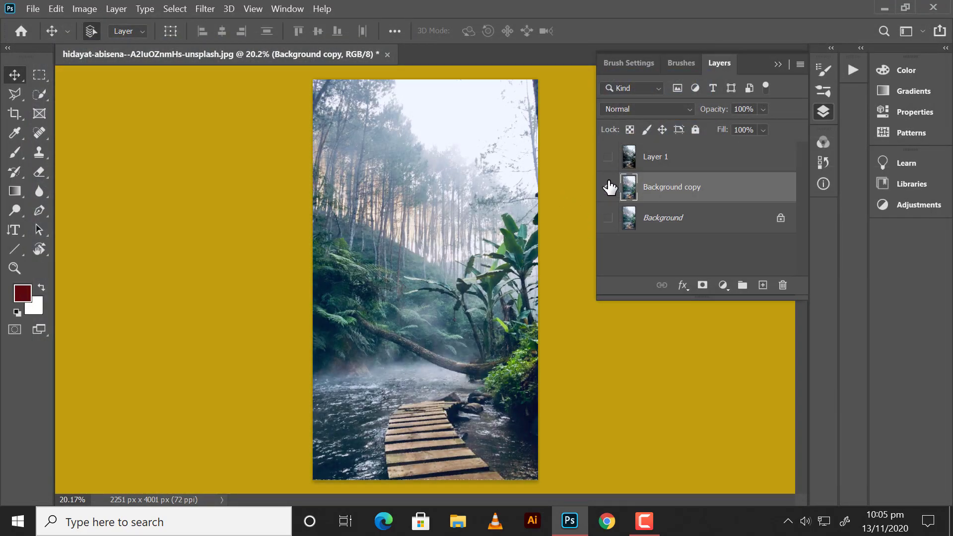
Delete the Background copy, then make Background and the Ink Outlines Layer 1 visible
{"action": "key", "text": "Delete"}
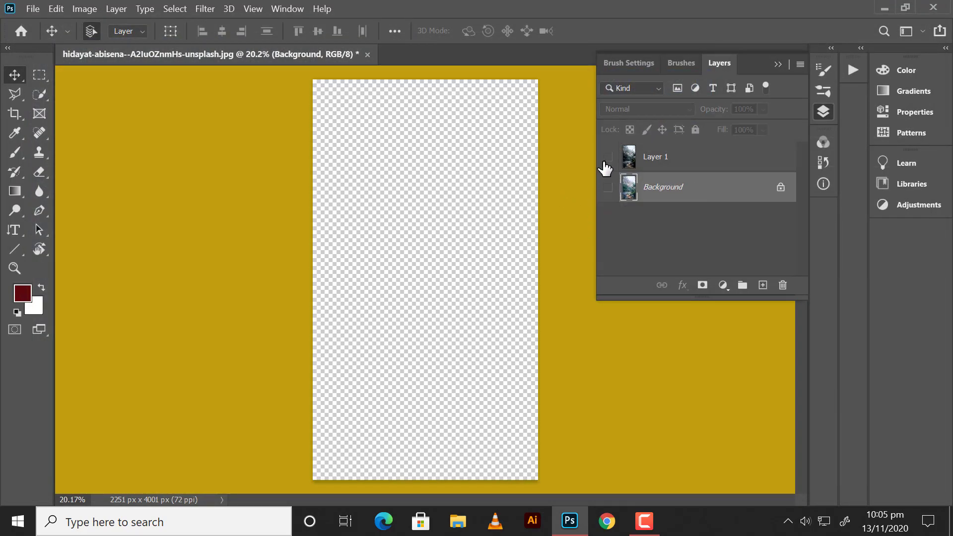
{"action": "left_click", "coordinate": [608, 156]}
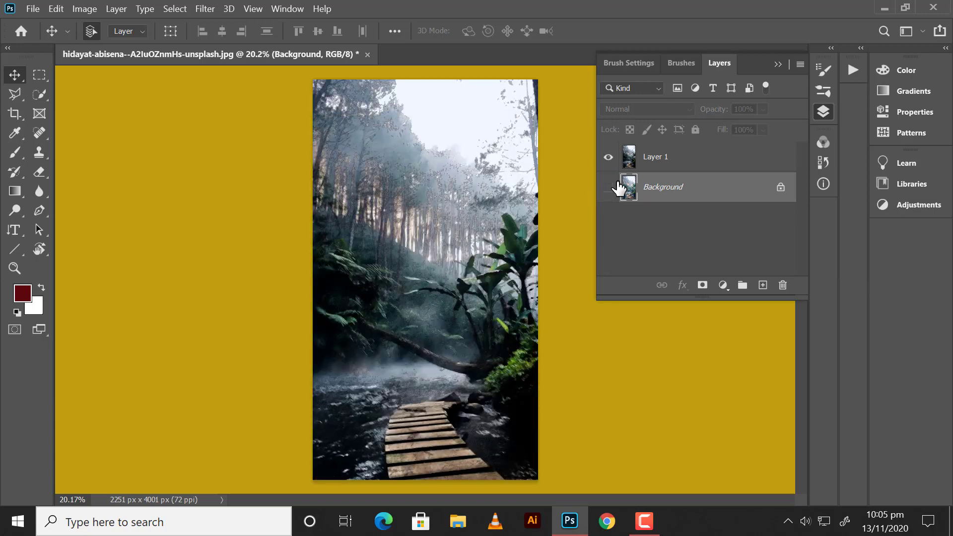
{"action": "left_click", "coordinate": [608, 187]}
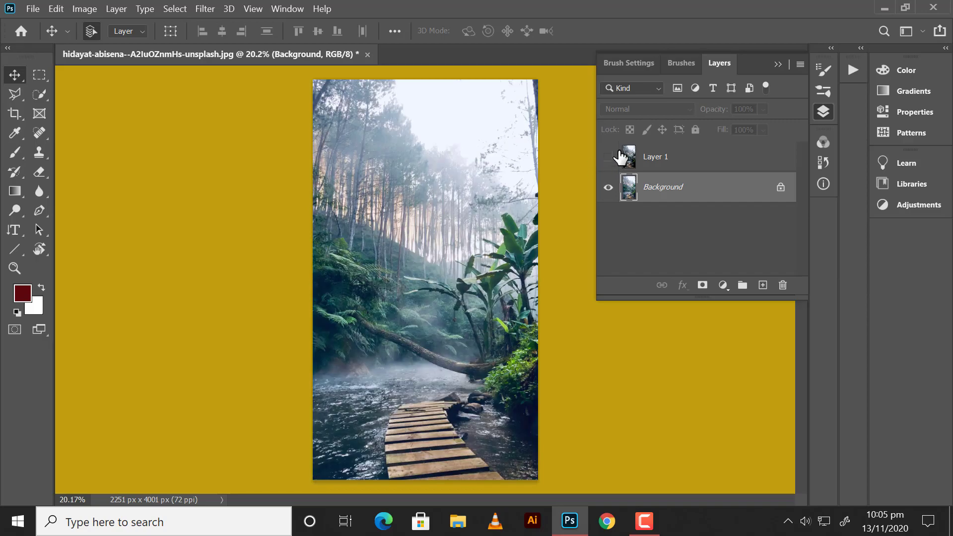
{"action": "left_click", "coordinate": [608, 156]}
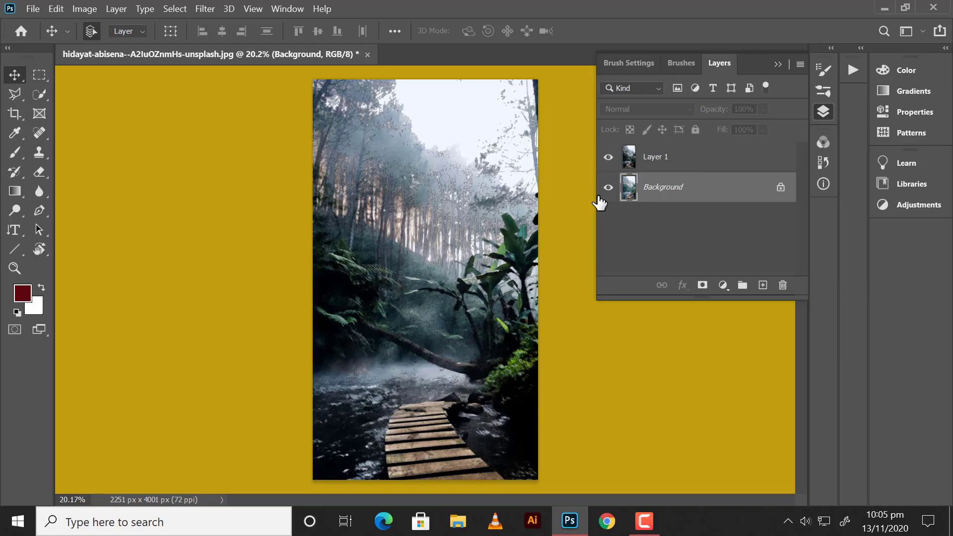
{"action": "left_click", "coordinate": [635, 226]}
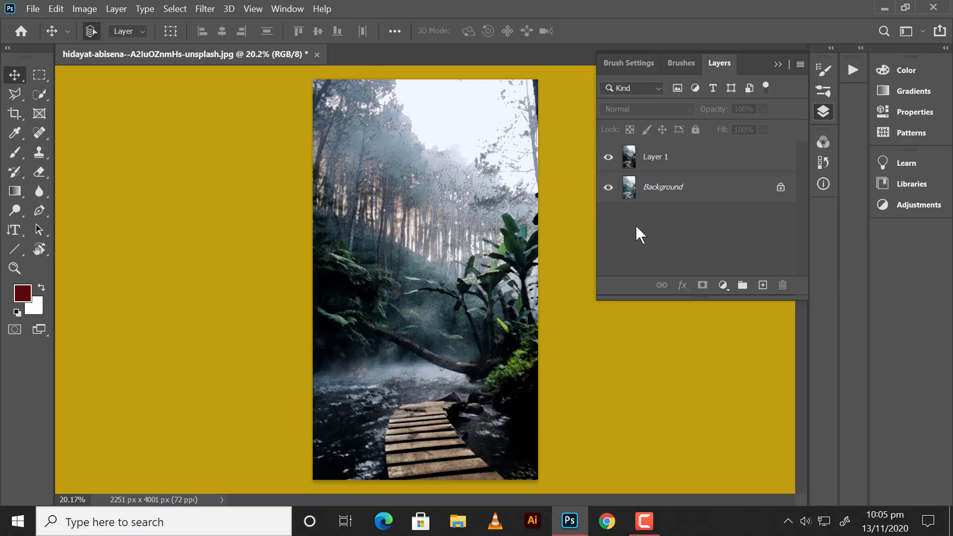